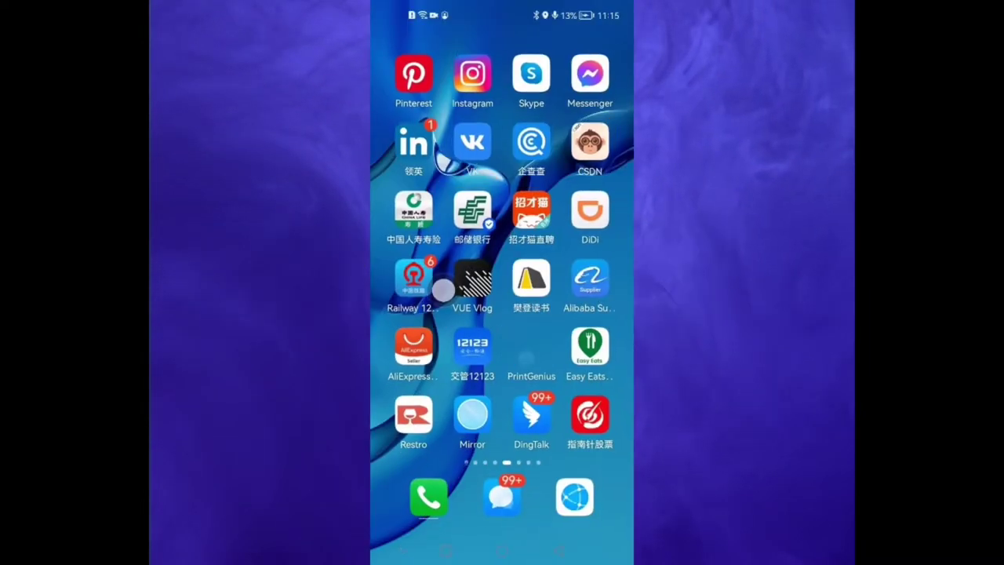
Open the Wi-Fi-over-Bluetooth setup for printer HS-835-0000 in the printer app.
{"action": "left_click", "coordinate": [446, 124]}
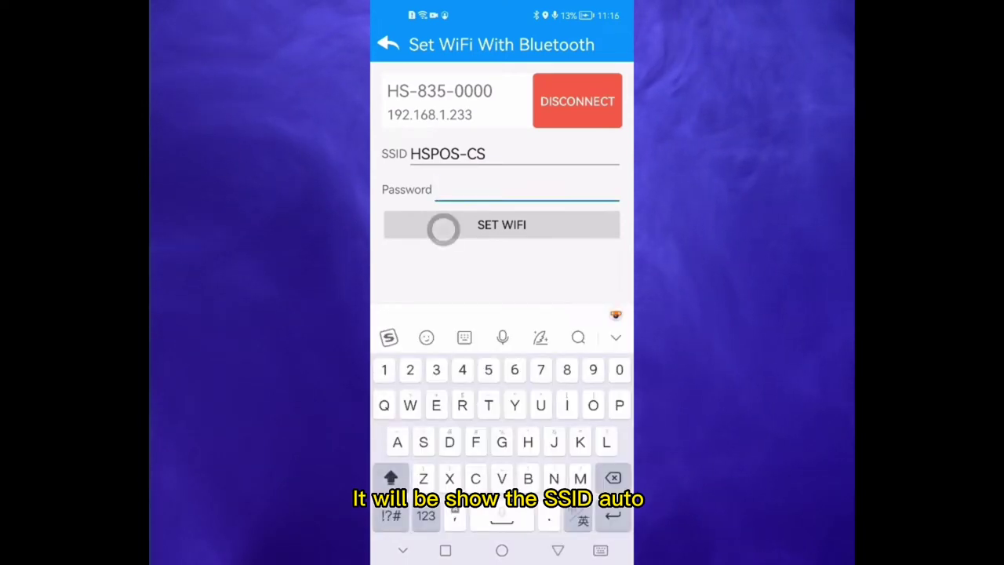
Enter the Wi-Fi password for HSPOS-CS and send the credentials to the printer.
{"action": "type", "text": "S"}
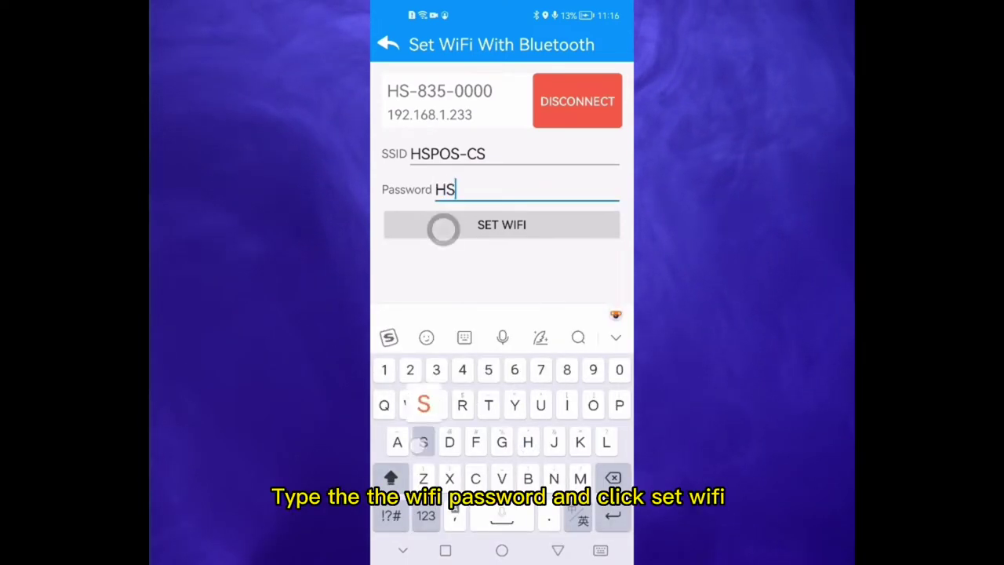
{"action": "left_click", "coordinate": [390, 477]}
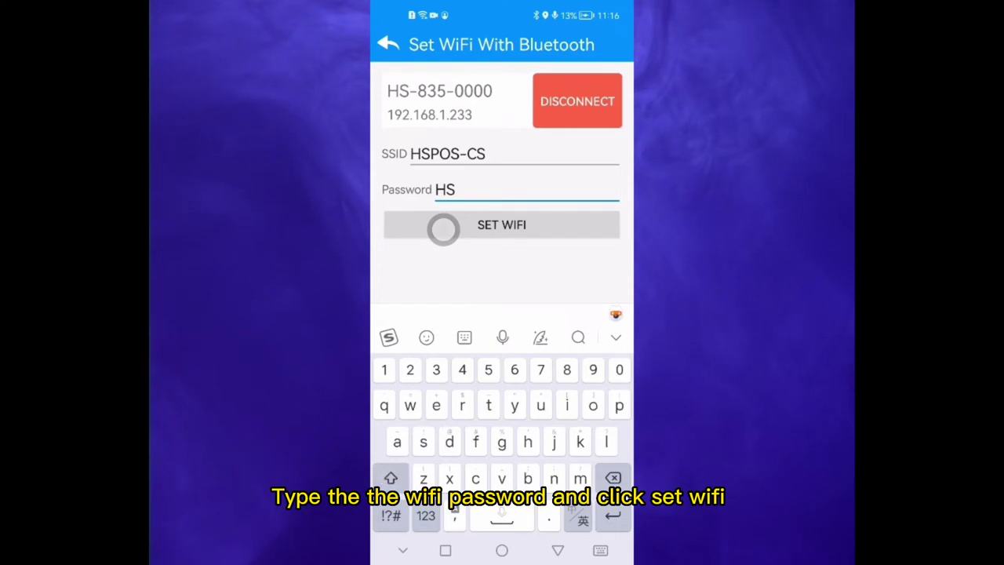
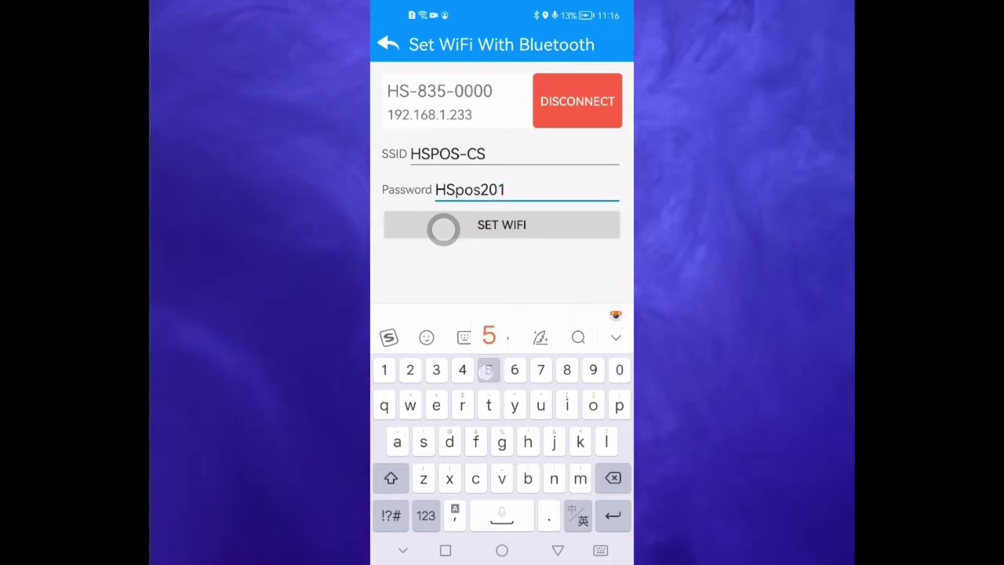
{"action": "left_click", "coordinate": [444, 229]}
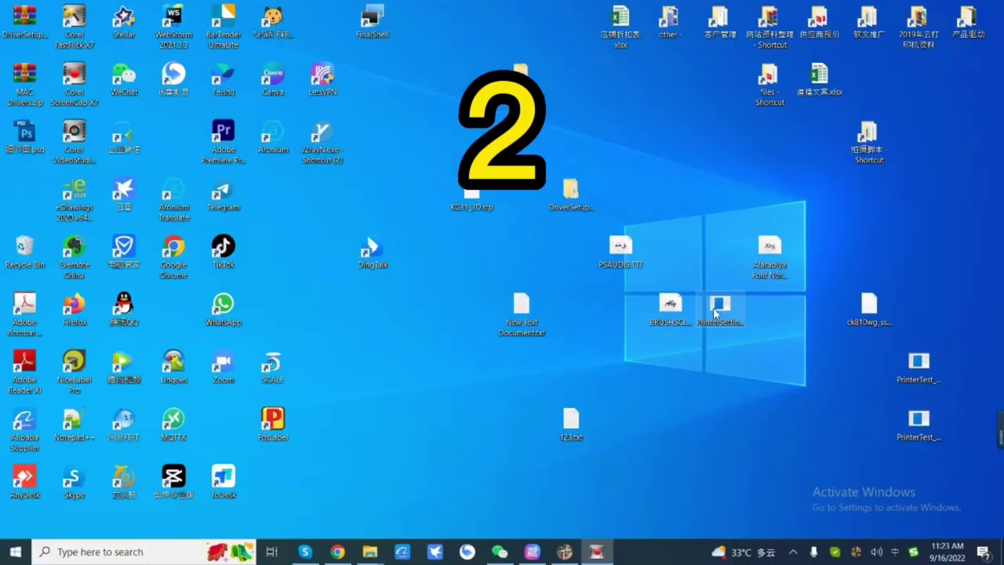
Move BRUSHSCI.TTF beside PSAUDIS.TTF and check the Alarabiya font file's full name.
{"action": "left_click_drag", "start_coordinate": [671, 308], "coordinate": [673, 245]}
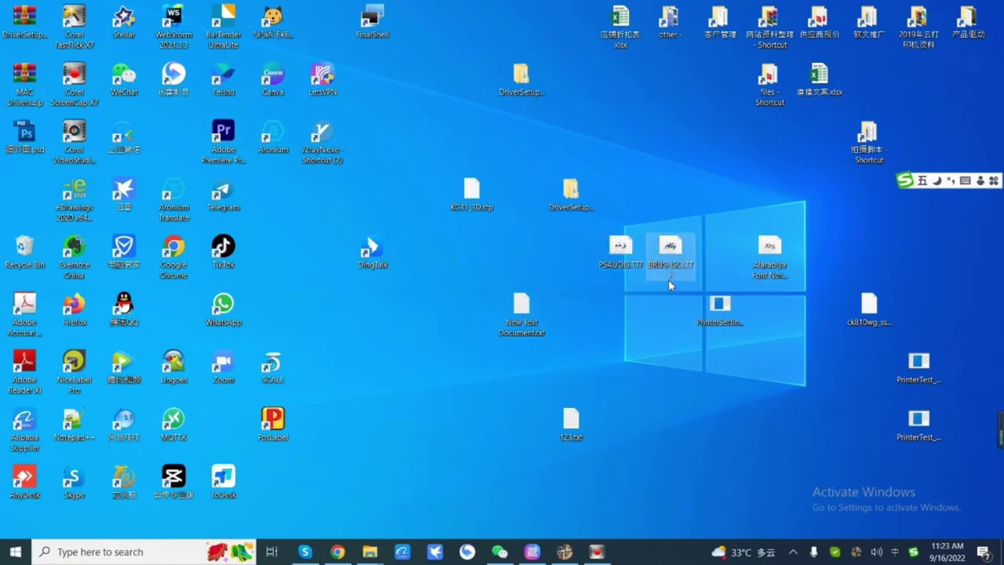
{"action": "left_click", "coordinate": [772, 274]}
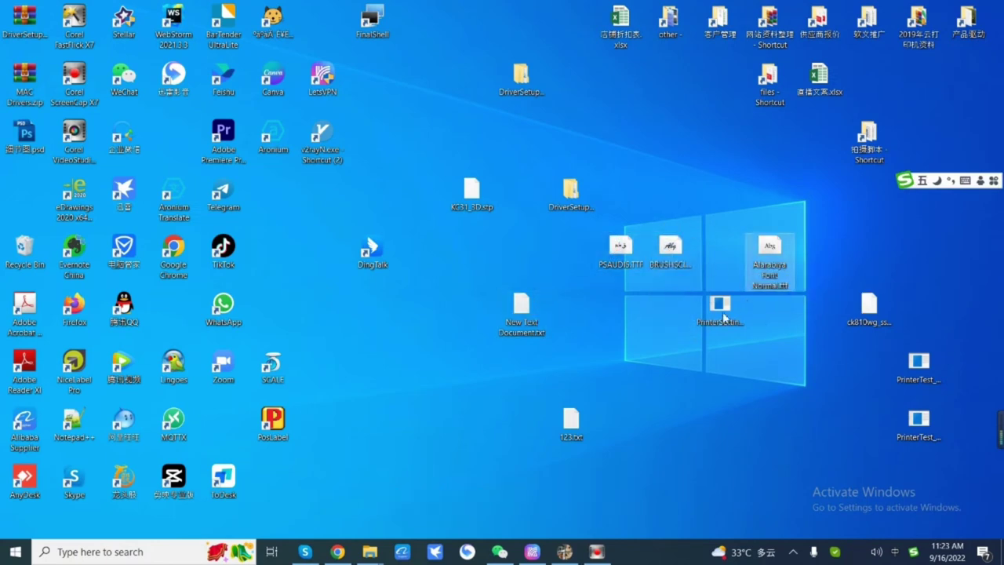
Launch PrinterSetting and upload BRUSHSCI.TTF from the Desktop through the 字体 tab's 添加字体.
{"action": "double_click", "coordinate": [720, 307]}
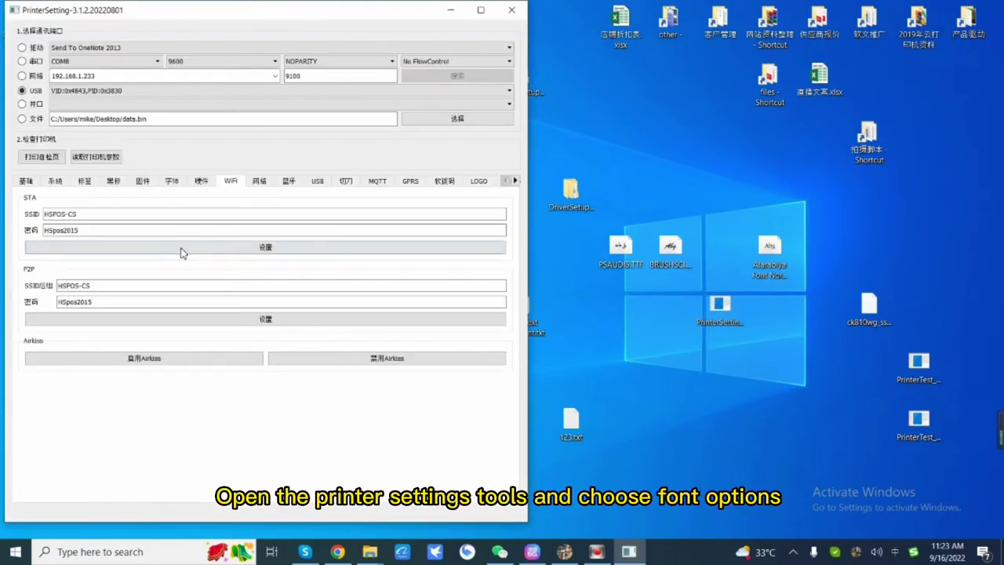
{"action": "left_click", "coordinate": [171, 182]}
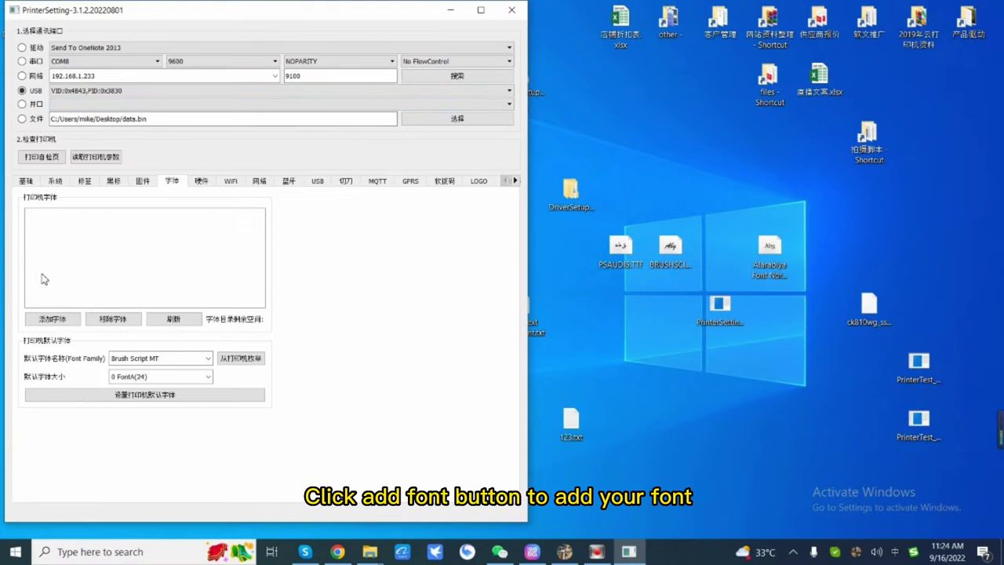
{"action": "left_click", "coordinate": [53, 320]}
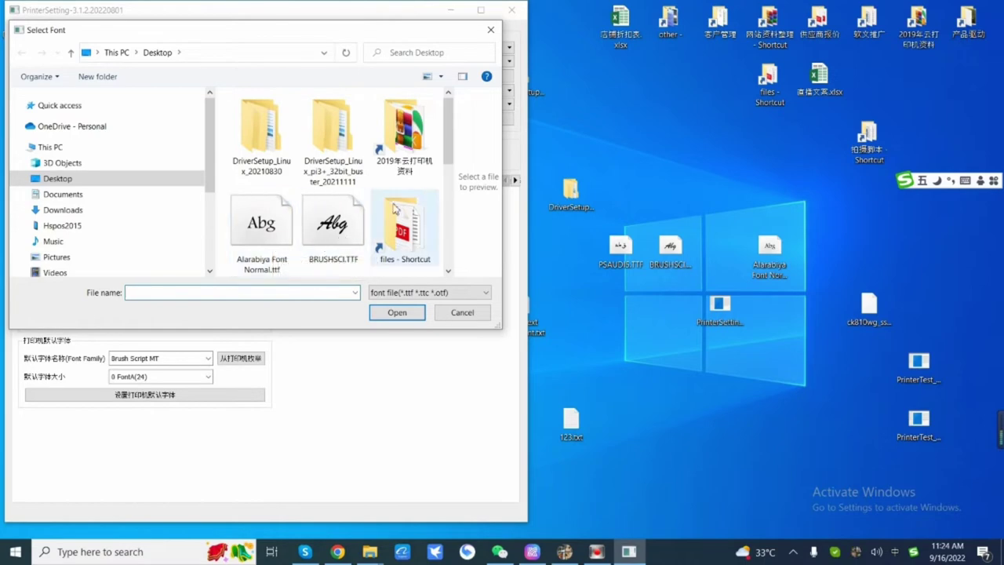
{"action": "left_click_drag", "start_coordinate": [447, 151], "coordinate": [451, 185]}
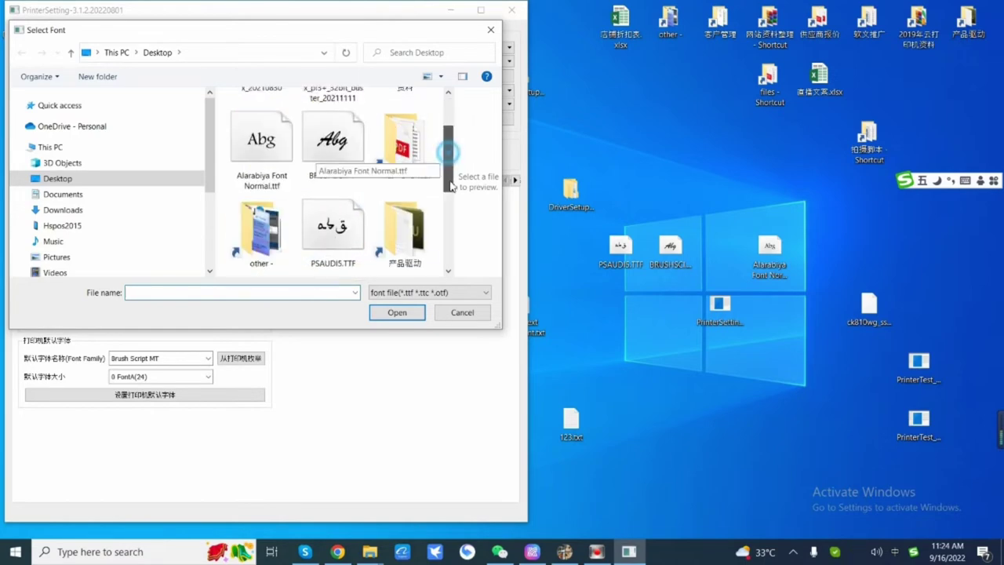
{"action": "left_click", "coordinate": [316, 250]}
{"action": "left_click", "coordinate": [333, 141]}
{"action": "left_click", "coordinate": [400, 314]}
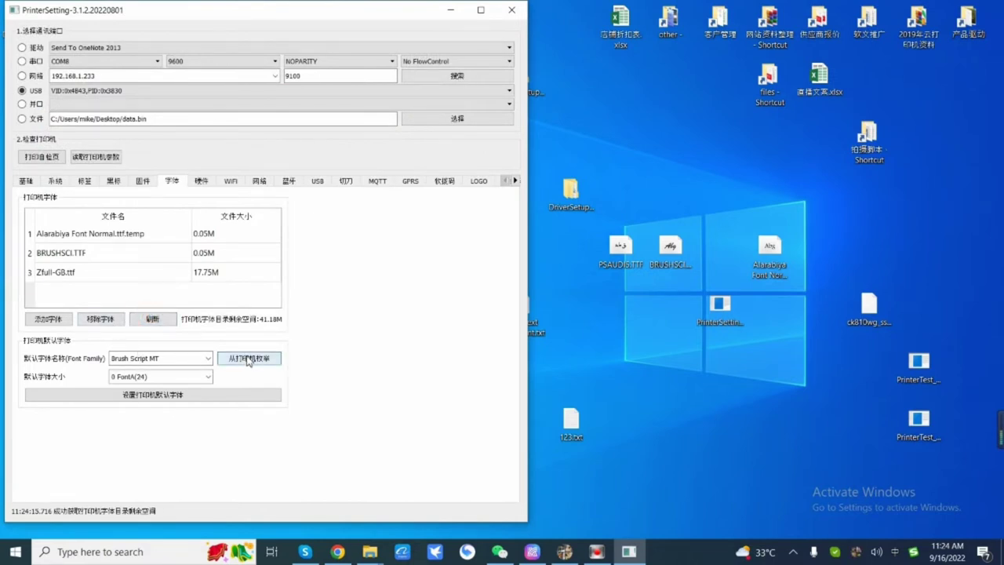
Load the printer's font families and make Droid Sans Fallback the default.
{"action": "left_click", "coordinate": [202, 358]}
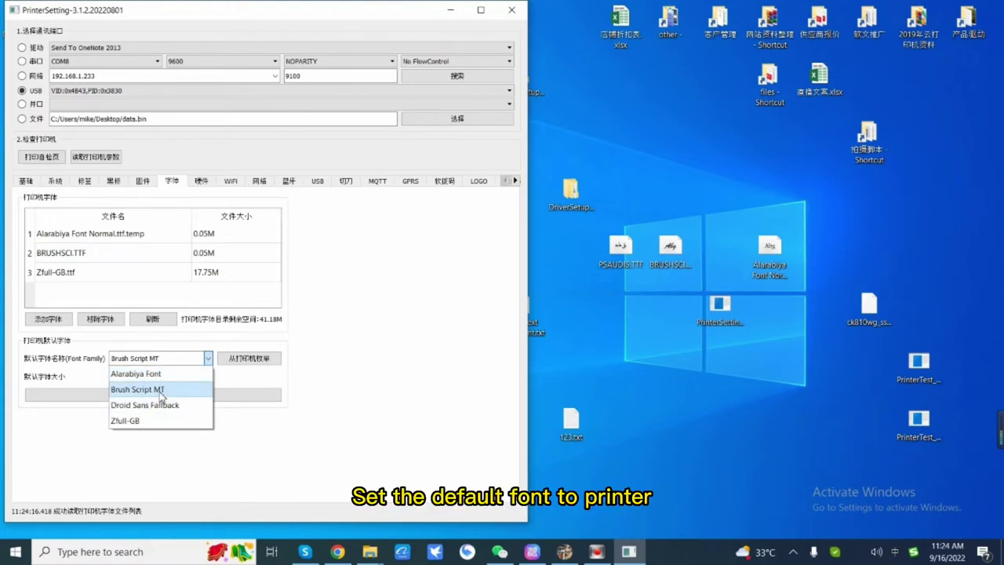
{"action": "left_click", "coordinate": [159, 405]}
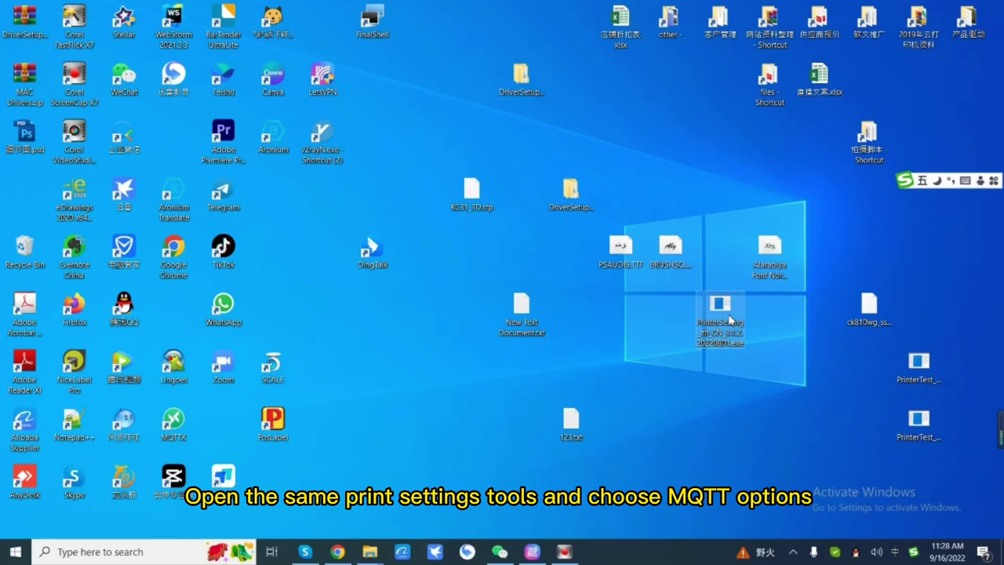
Reopen PrinterSetting and write MQTT server 47.106.112.155, port 1883, user name and password.
{"action": "double_click", "coordinate": [721, 314]}
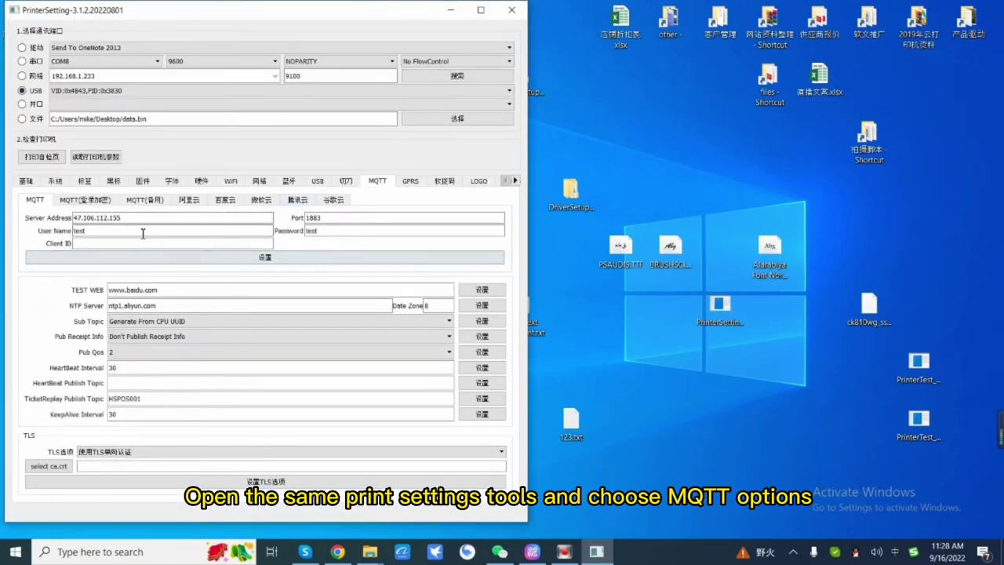
{"action": "left_click", "coordinate": [116, 218]}
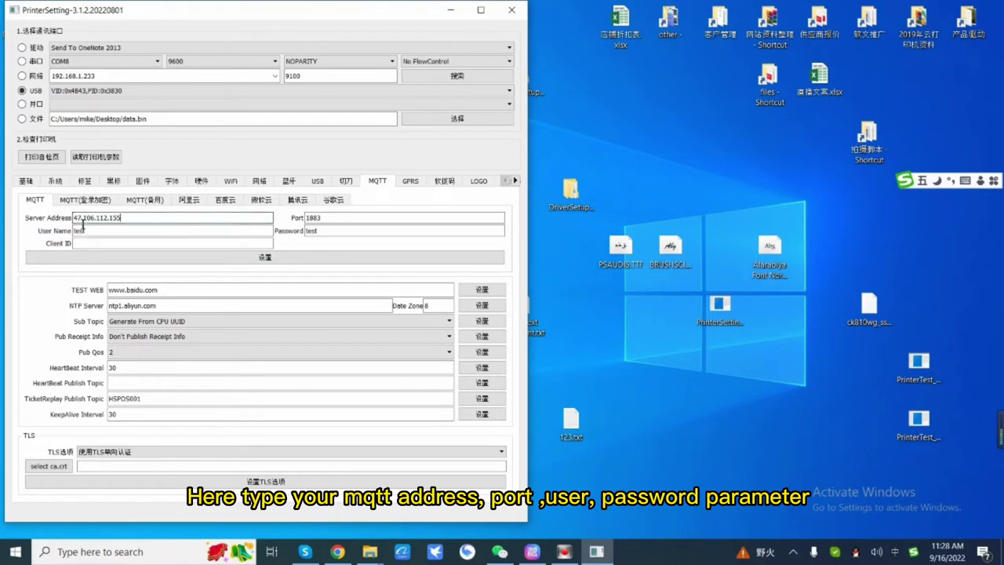
{"action": "left_click", "coordinate": [348, 216]}
{"action": "key", "text": "Tab"}
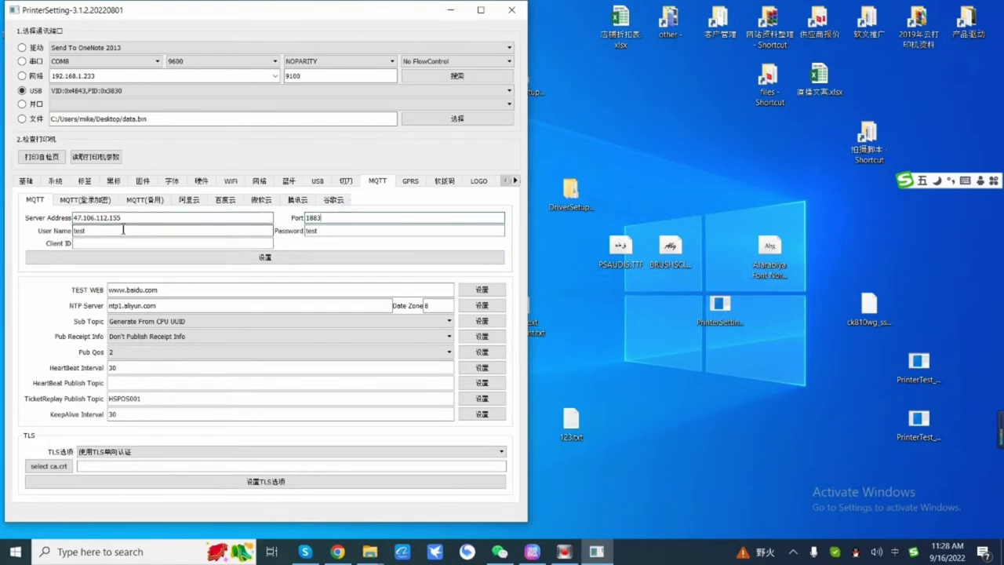
{"action": "left_click", "coordinate": [329, 230]}
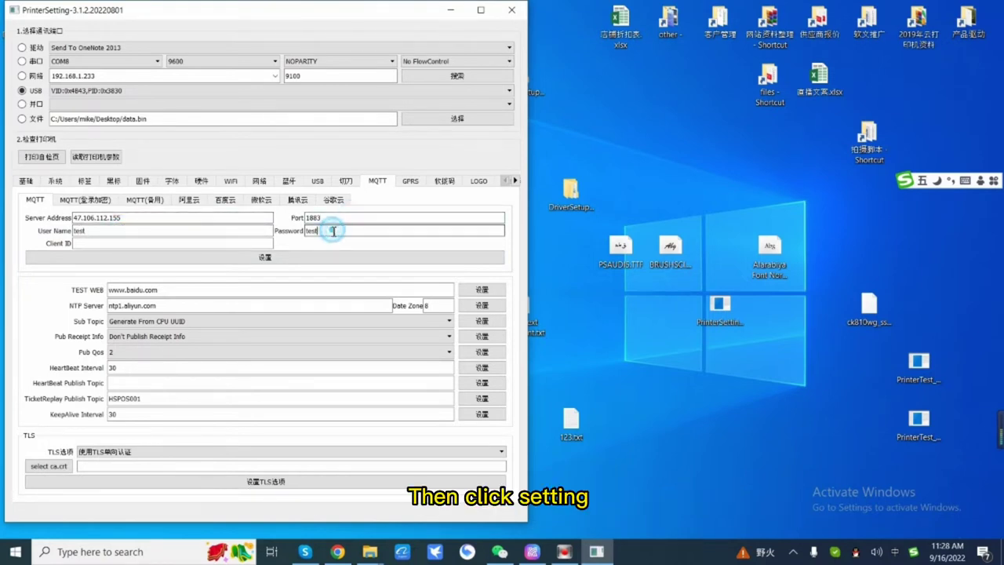
{"action": "left_click", "coordinate": [185, 261]}
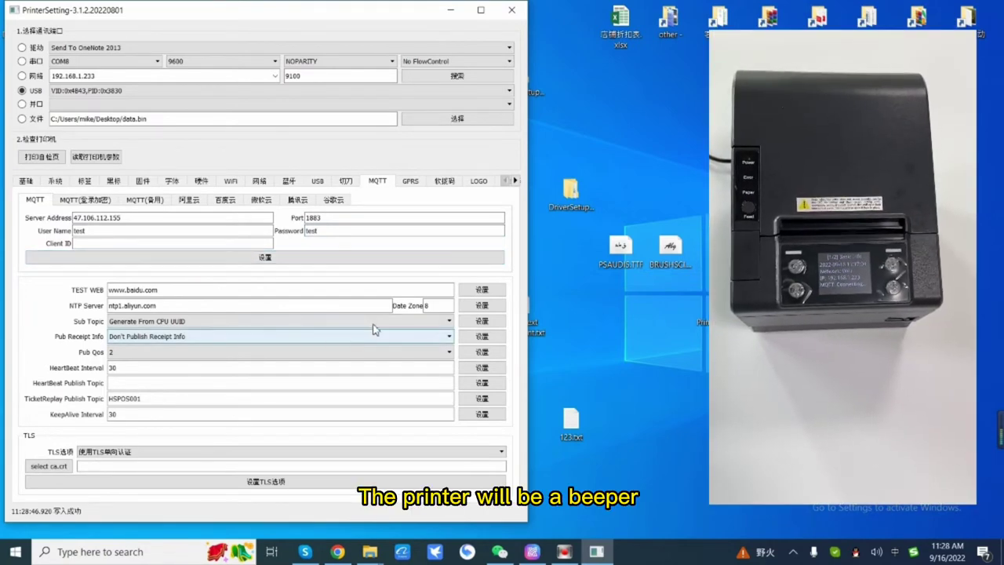
Keep Sub Topic 'Generate From CPU UUID' and set Pub Receipt Info to 'Don't Publish Receipt Info'.
{"action": "left_click", "coordinate": [450, 320]}
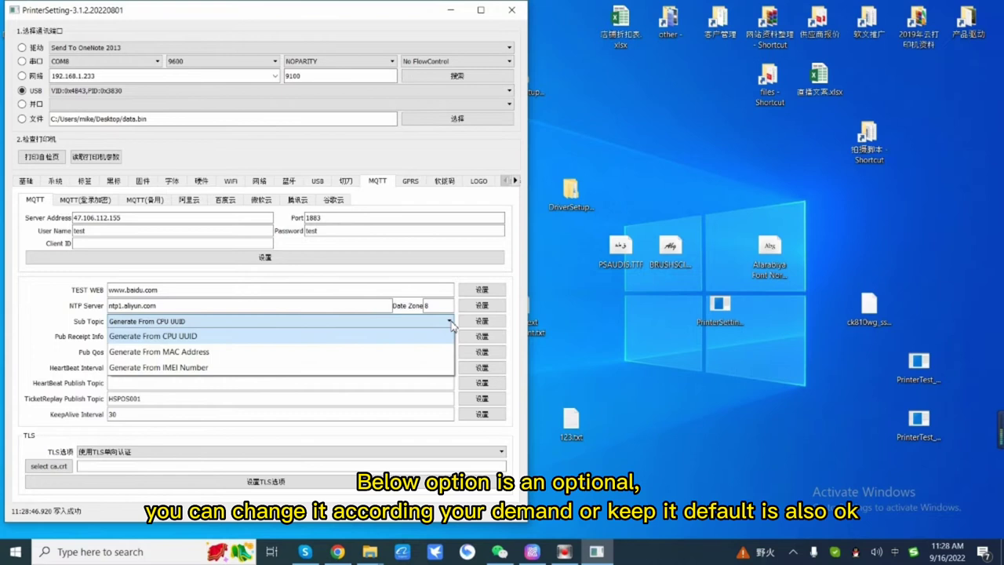
{"action": "left_click", "coordinate": [451, 321]}
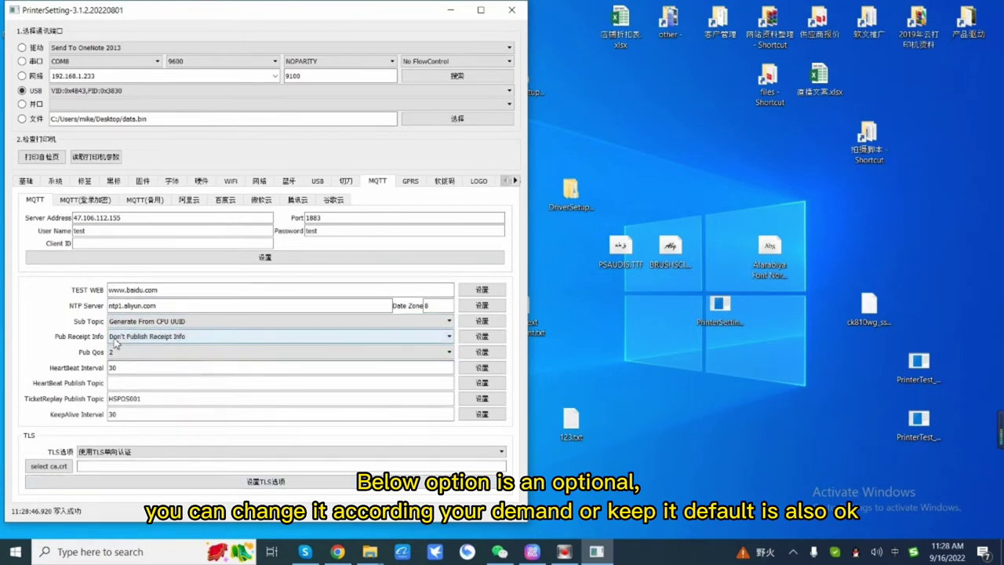
{"action": "left_click", "coordinate": [174, 342]}
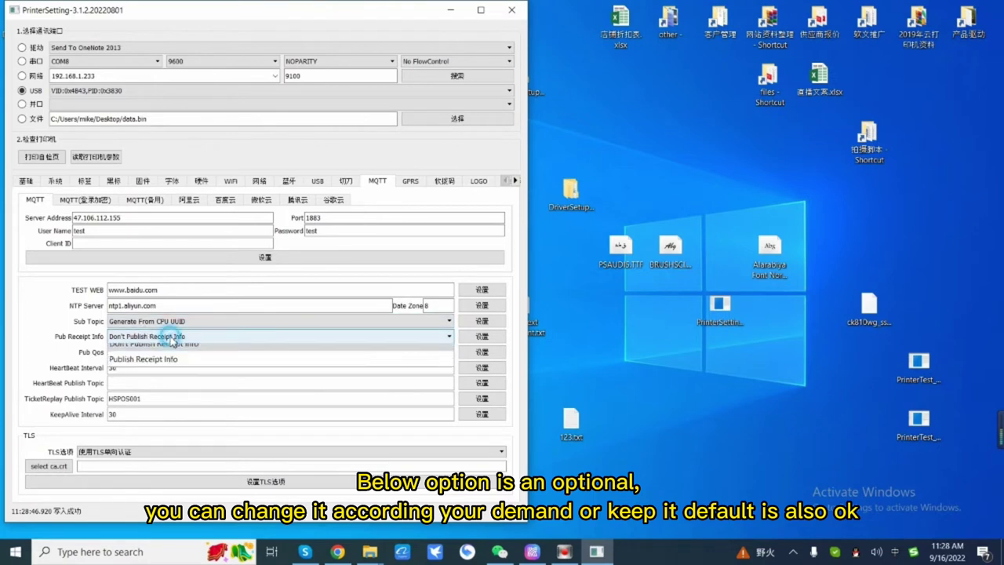
{"action": "left_click", "coordinate": [168, 351]}
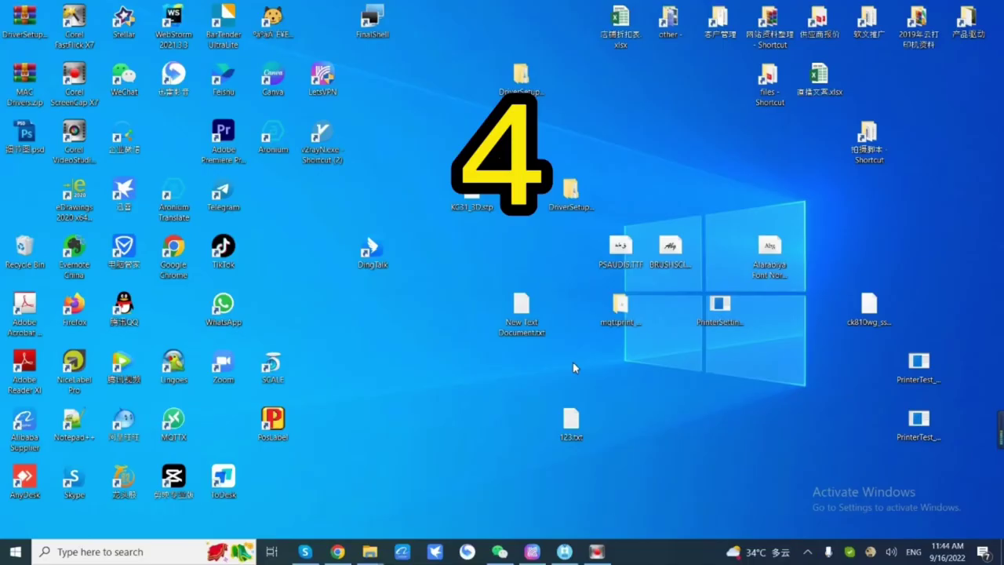
Launch the mqttprint jar, verify server 47.106.112.155, port 1883 and login, then connect.
{"action": "double_click", "coordinate": [623, 327]}
{"action": "double_click", "coordinate": [322, 109]}
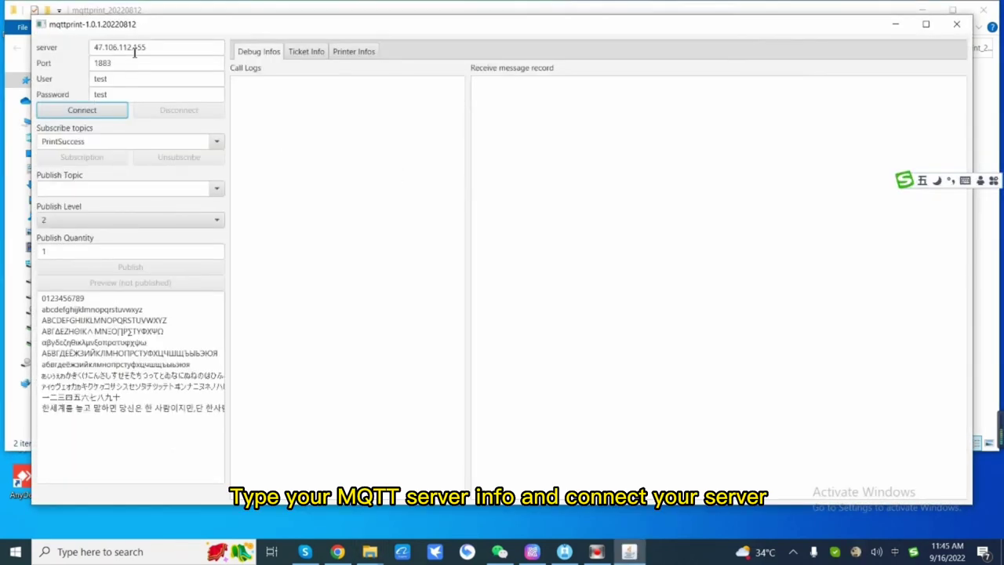
{"action": "left_click", "coordinate": [160, 47]}
{"action": "left_click", "coordinate": [128, 63]}
{"action": "left_click", "coordinate": [128, 79]}
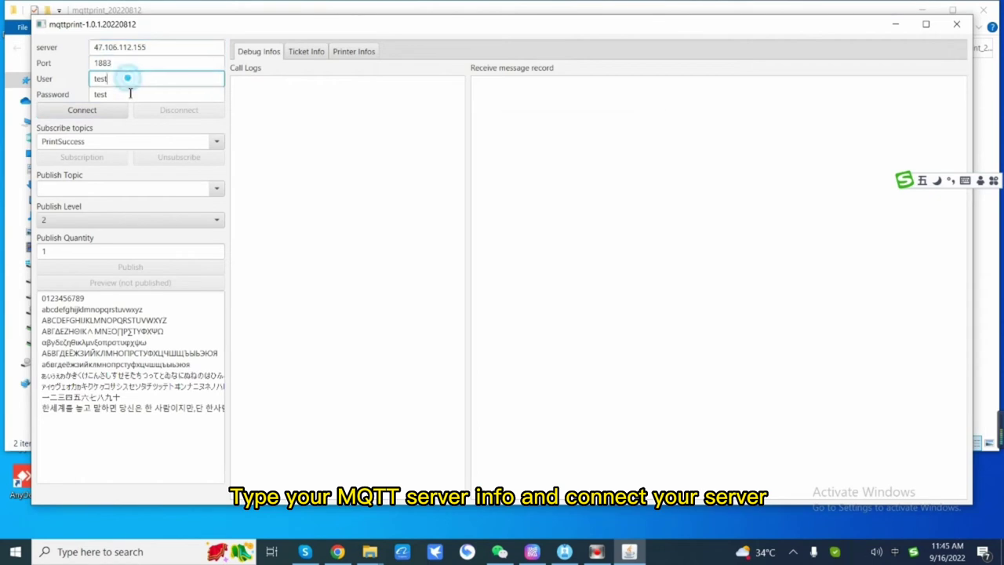
{"action": "left_click", "coordinate": [128, 93]}
{"action": "left_click", "coordinate": [87, 113]}
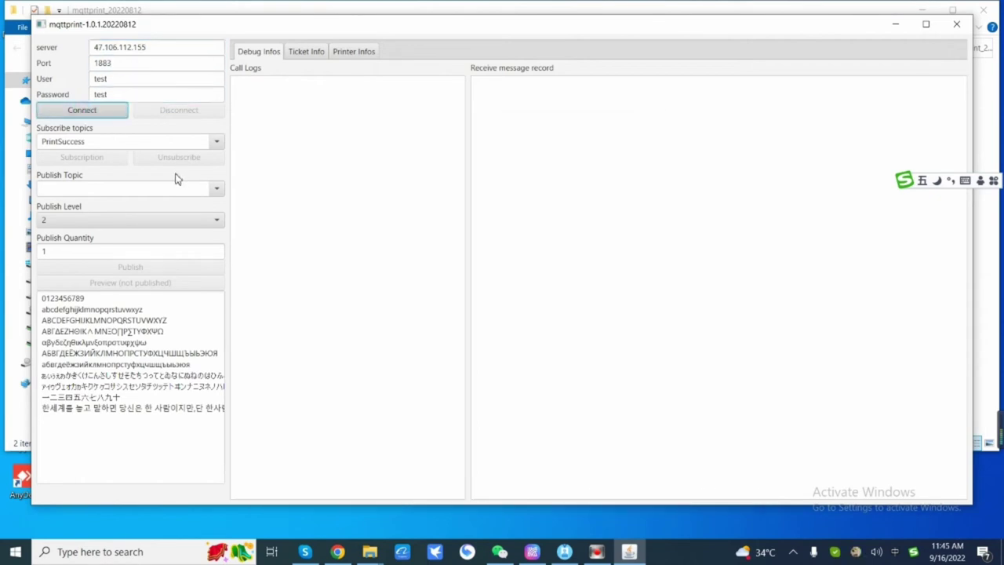
Subscribe to PrintSuccess and paste the printer's TicketReply topic ID as the publish topic.
{"action": "left_click", "coordinate": [109, 144]}
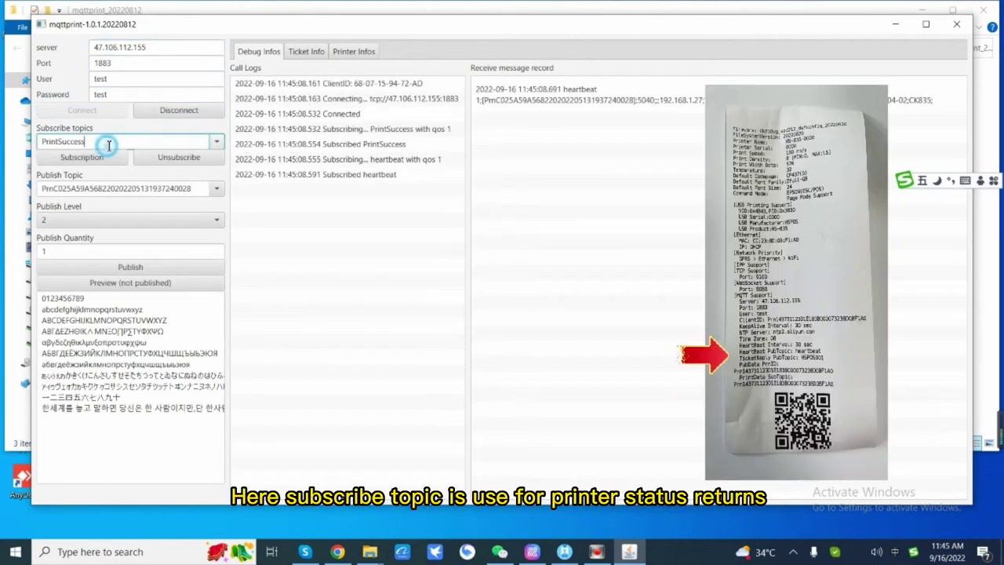
{"action": "left_click", "coordinate": [213, 190]}
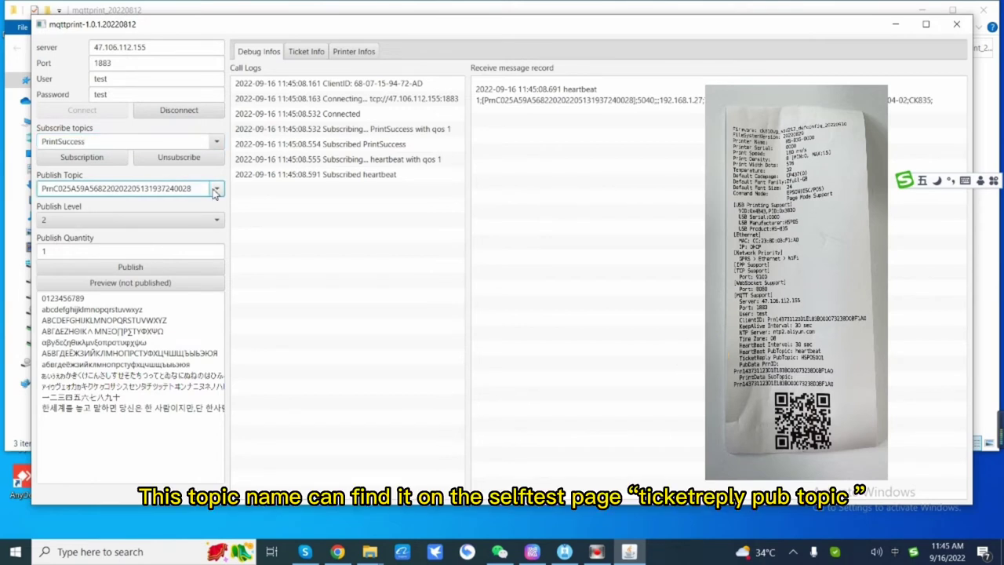
{"action": "double_click", "coordinate": [197, 188]}
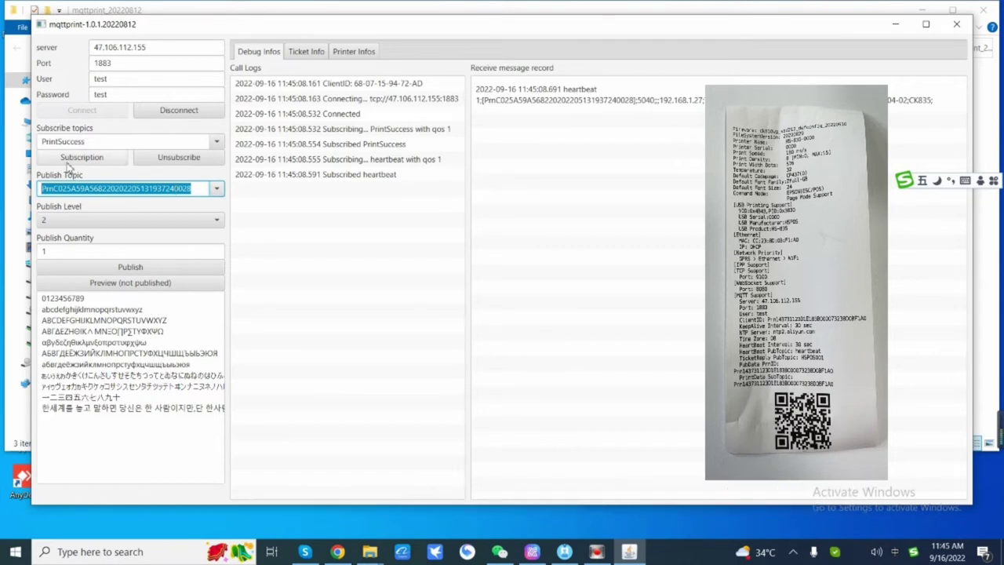
{"action": "left_click", "coordinate": [88, 159]}
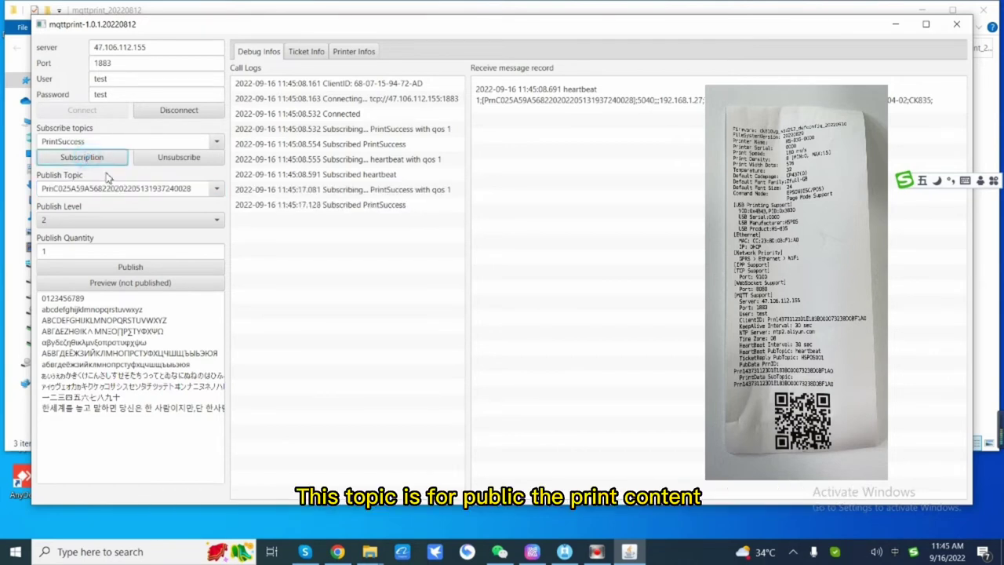
{"action": "double_click", "coordinate": [195, 188]}
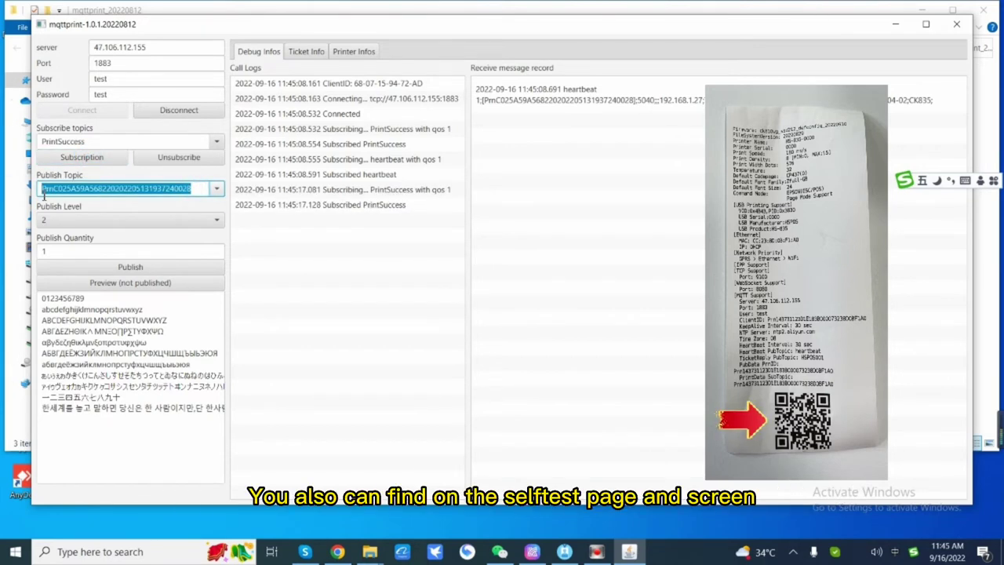
{"action": "key", "text": "ctrl+v"}
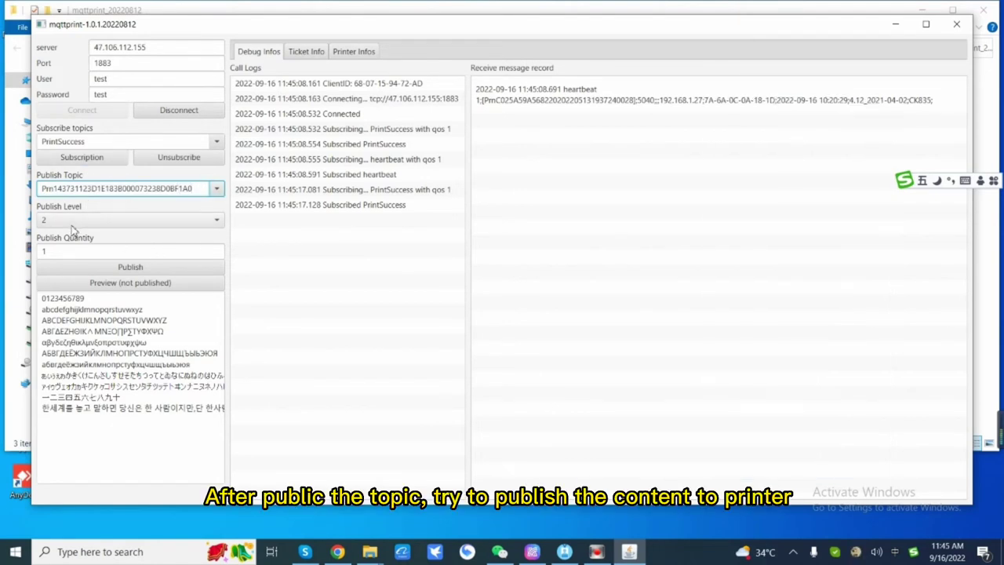
Publish the sample text to the printer's topic three times.
{"action": "left_click", "coordinate": [87, 268]}
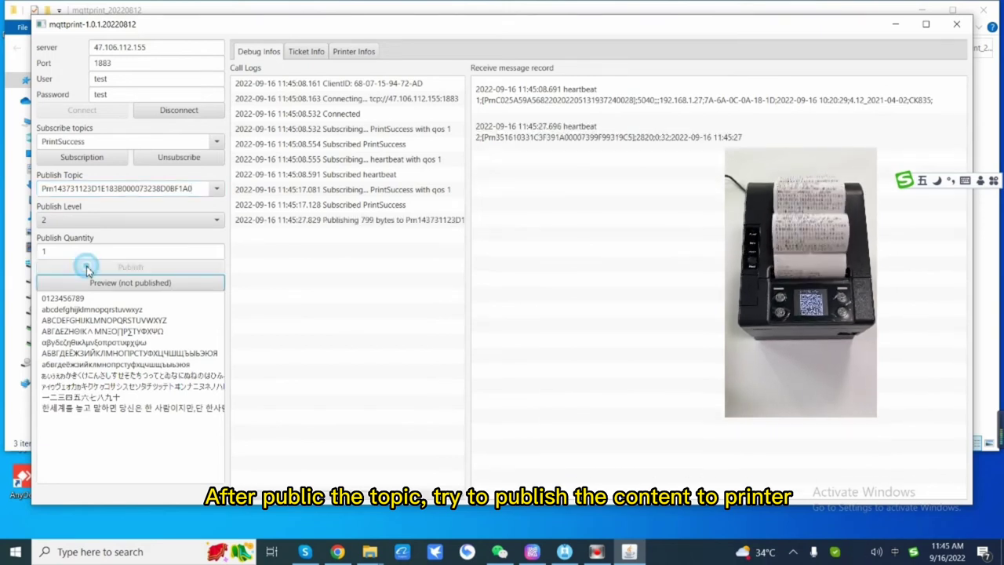
{"action": "left_click", "coordinate": [86, 268]}
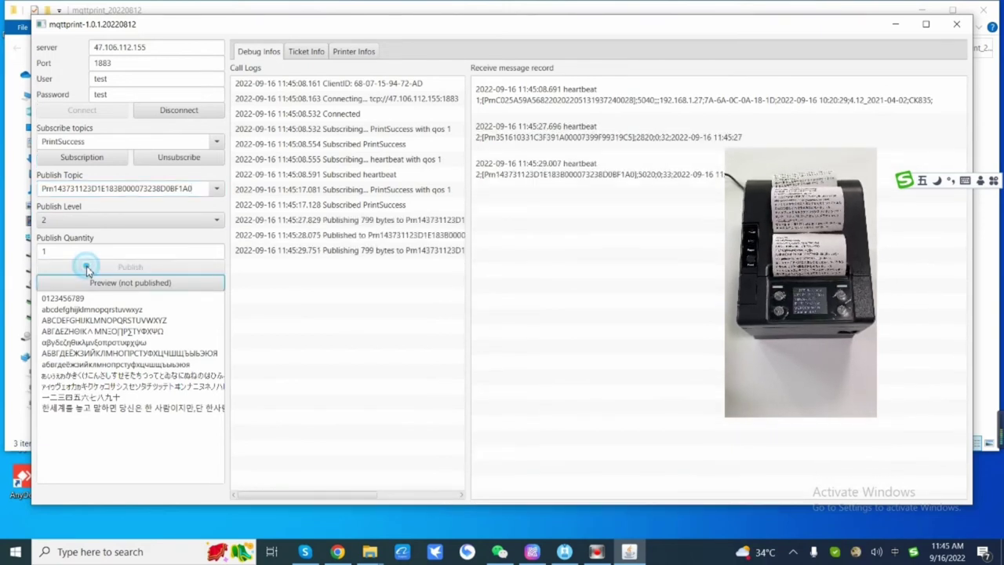
{"action": "left_click", "coordinate": [86, 267]}
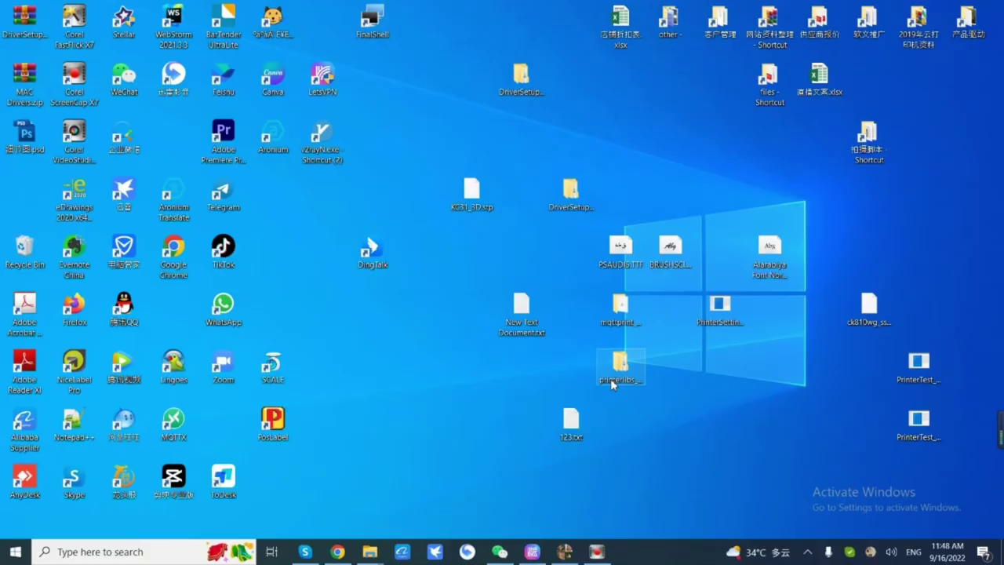
Open index.html from printerlibs_websocket_20180110 > printerlibs_websocket in File Explorer.
{"action": "double_click", "coordinate": [610, 378]}
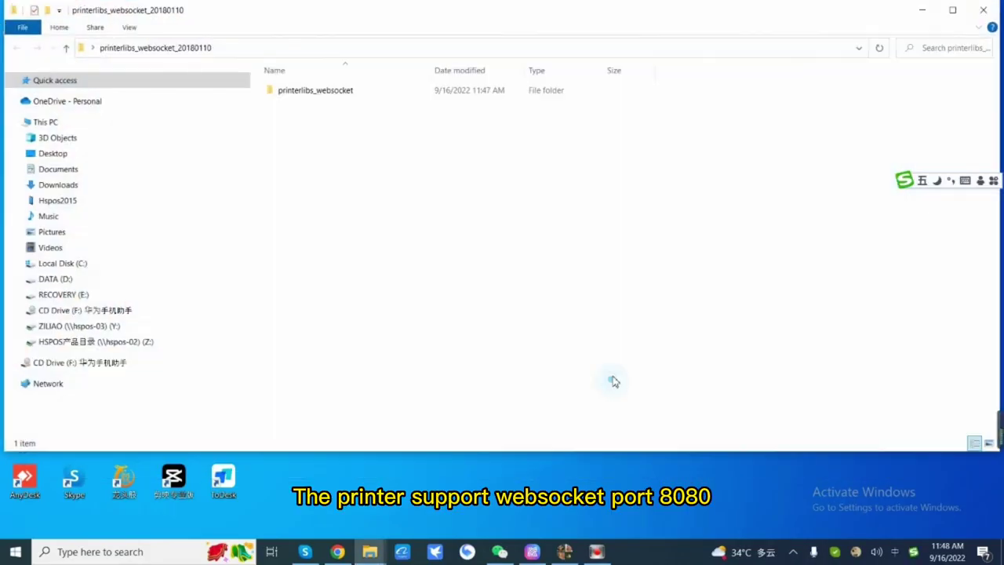
{"action": "double_click", "coordinate": [334, 91]}
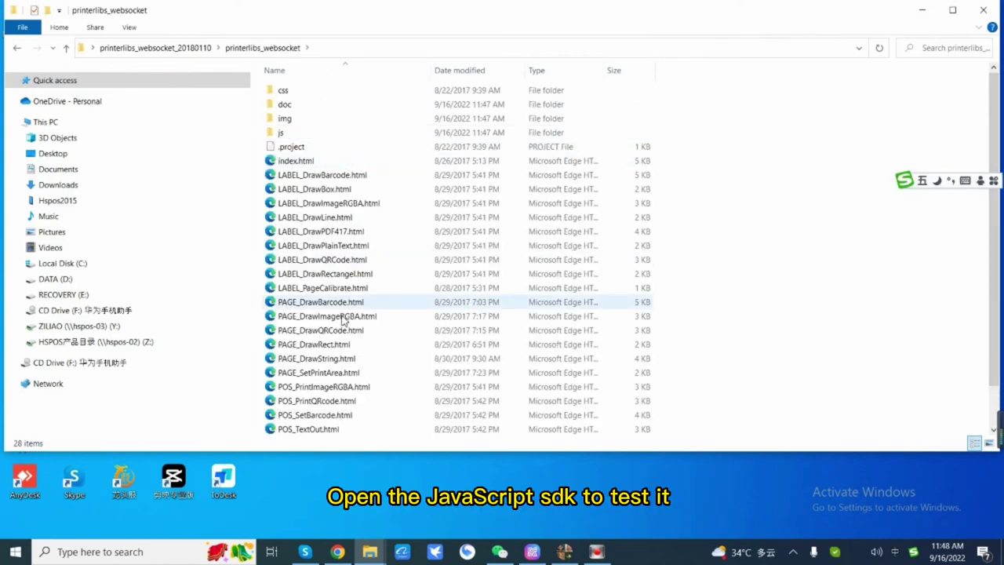
{"action": "scroll", "coordinate": [347, 404], "scroll_direction": "down", "scroll_amount": 1}
{"action": "scroll", "coordinate": [337, 227], "scroll_direction": "up", "scroll_amount": 1}
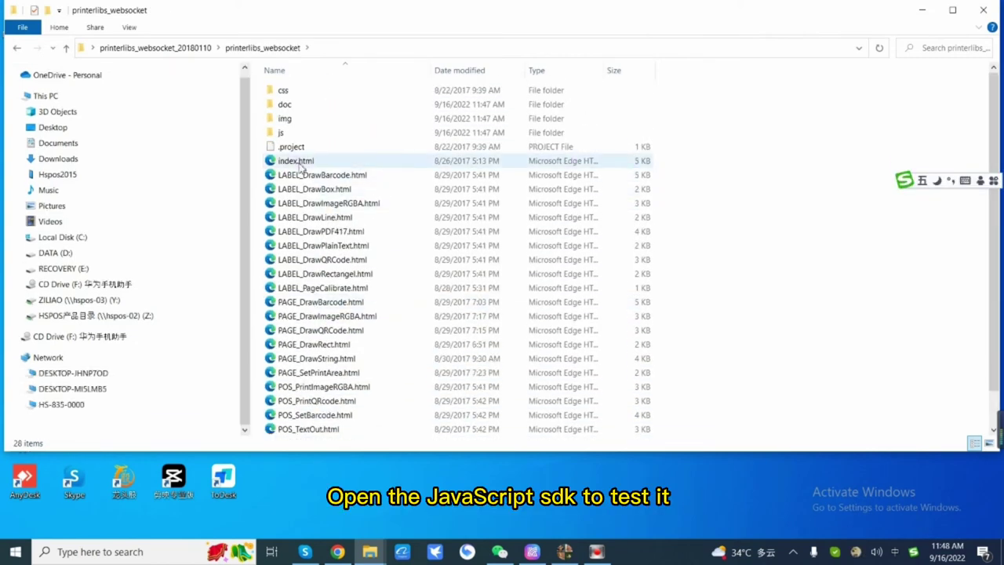
{"action": "left_click", "coordinate": [294, 161]}
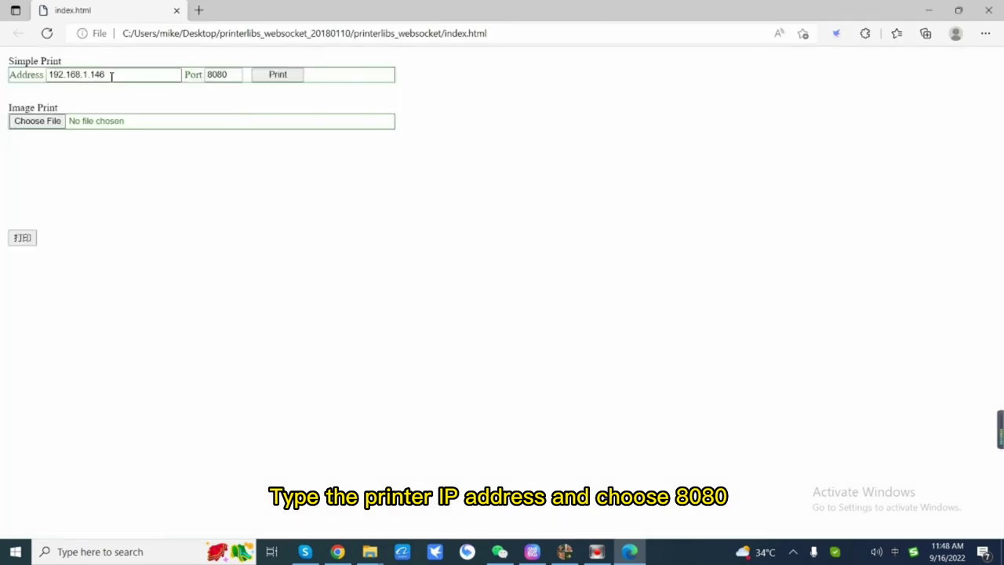
Select the old printer address in the test page's Address field to replace it.
{"action": "left_click_drag", "start_coordinate": [111, 77], "coordinate": [34, 75]}
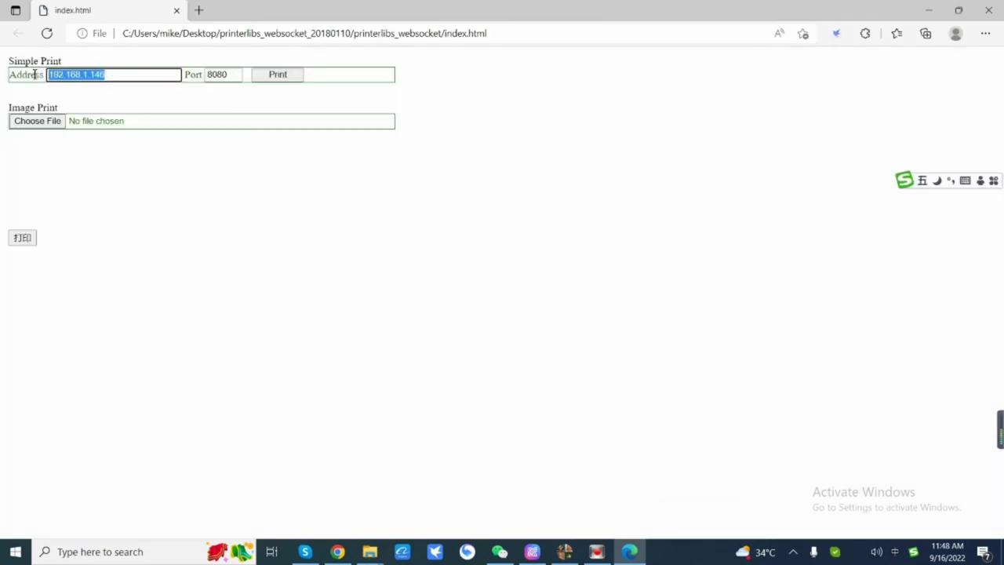